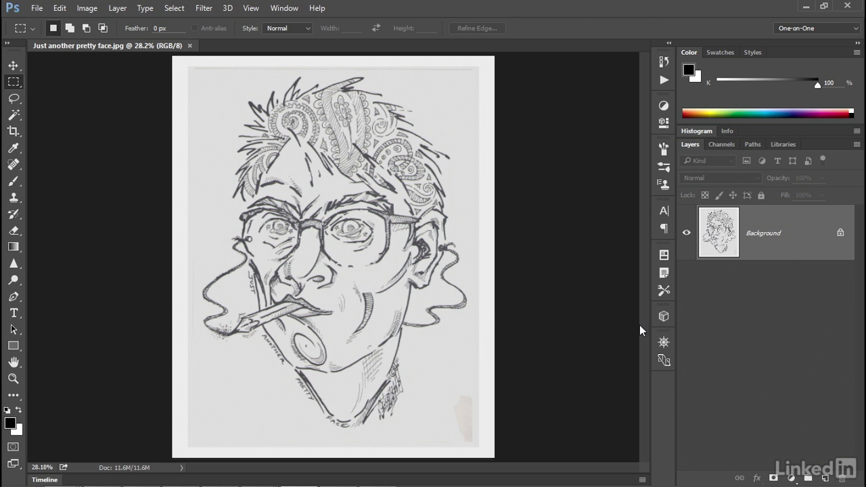
Open the image size settings, enlarge their window to fill the screen, and centre the preview on the face
click(87, 8)
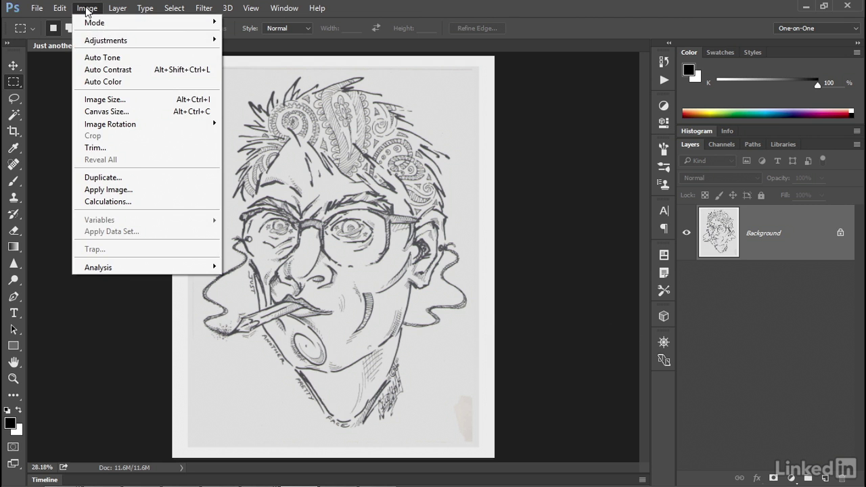
click(141, 101)
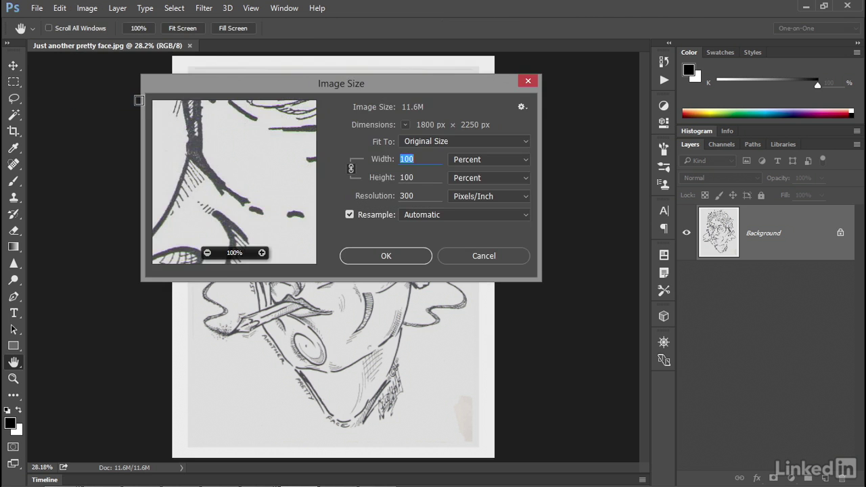
drag(194, 87, 57, 15)
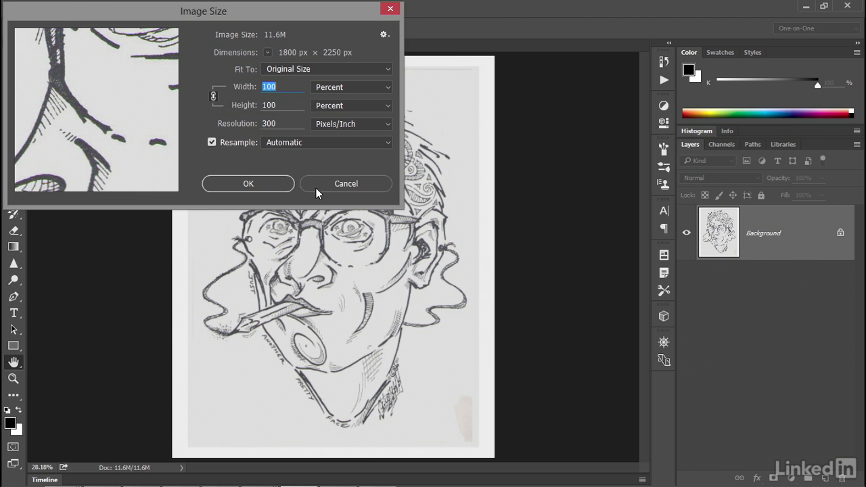
drag(402, 208, 856, 476)
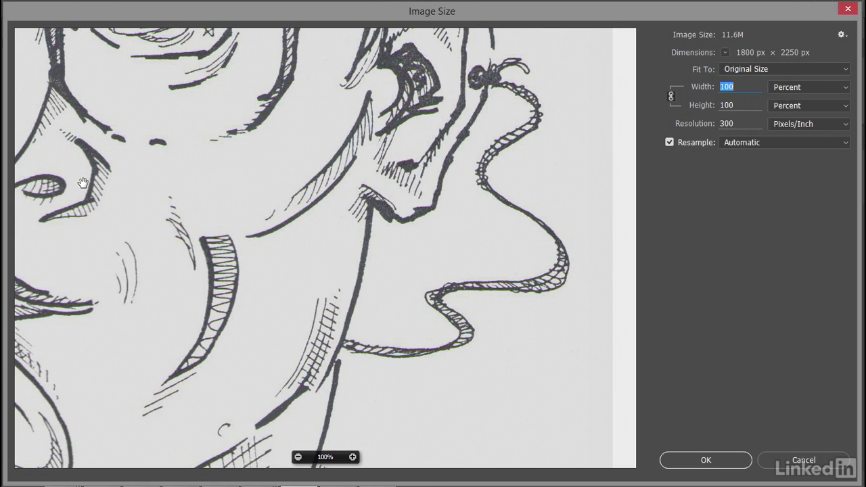
mouse_move(83, 183)
mouse_down()
mouse_move(256, 276)
mouse_move(325, 254)
mouse_move(366, 256)
mouse_up()
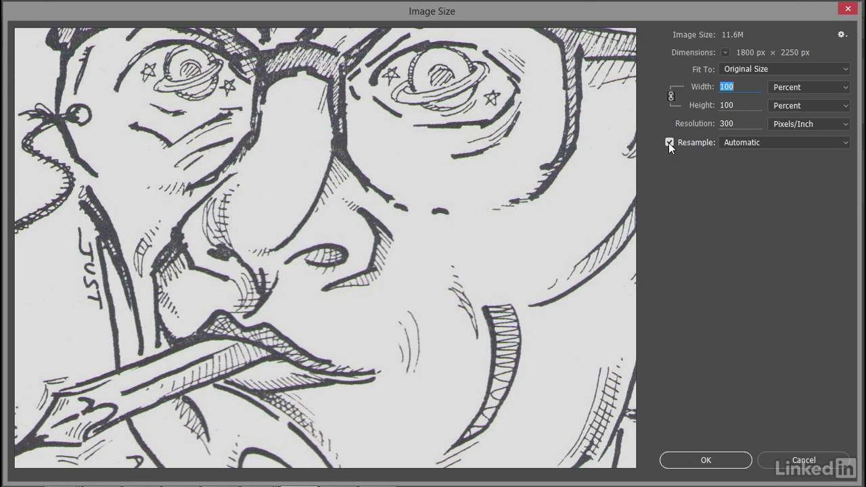
Resample the image to a resolution of 600 pixels/inch using the Automatic method
click(774, 140)
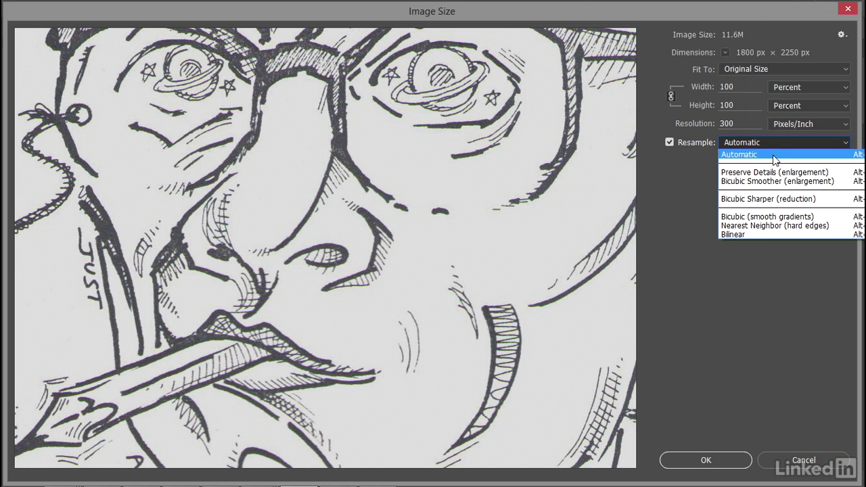
click(774, 156)
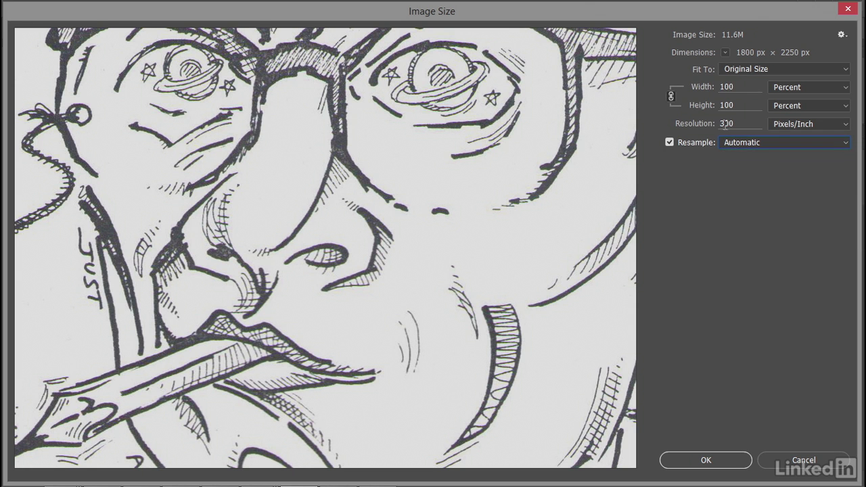
drag(725, 124, 719, 126)
text(6)
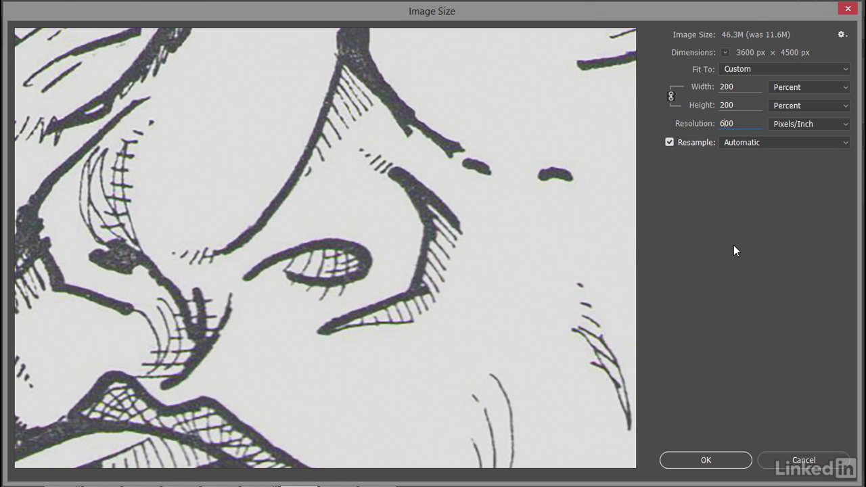
click(721, 464)
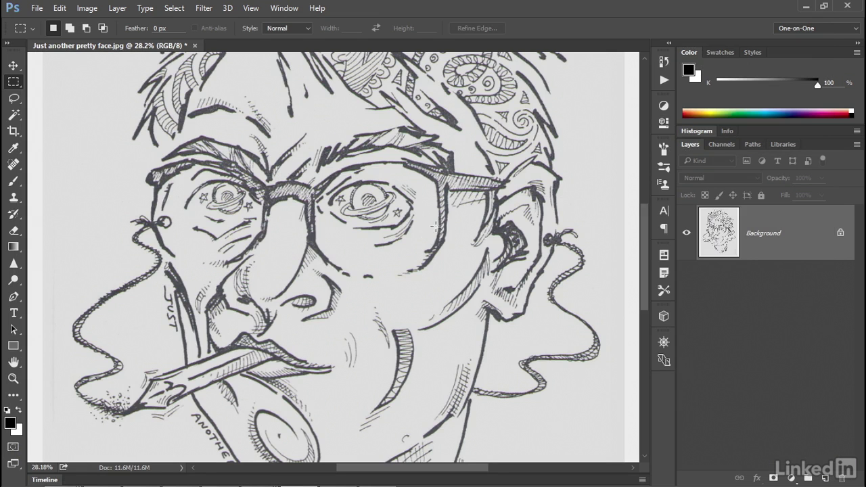
Save the image as Upsampled to 600 ppi.jpg, replacing the existing file, with JPEG quality 12 and Baseline Optimized format
click(37, 8)
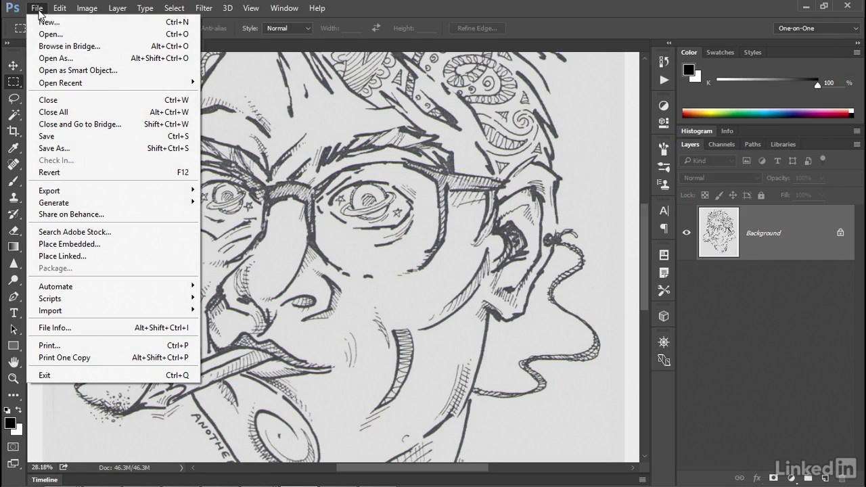
click(94, 149)
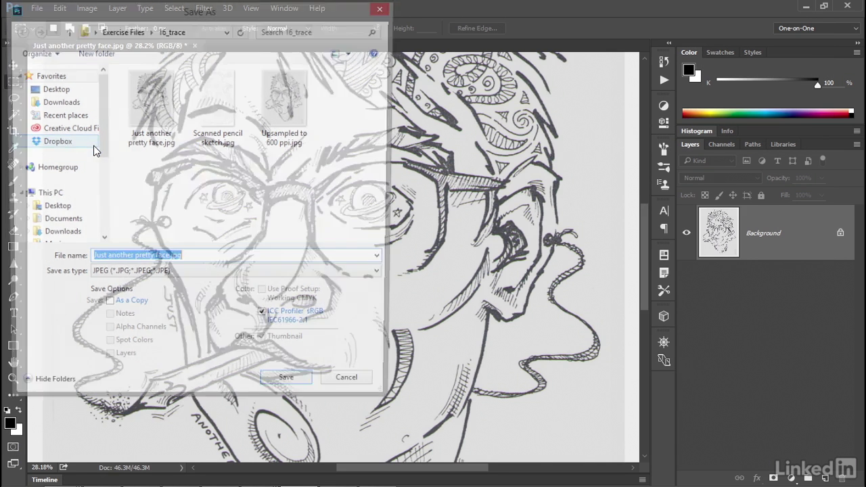
click(282, 146)
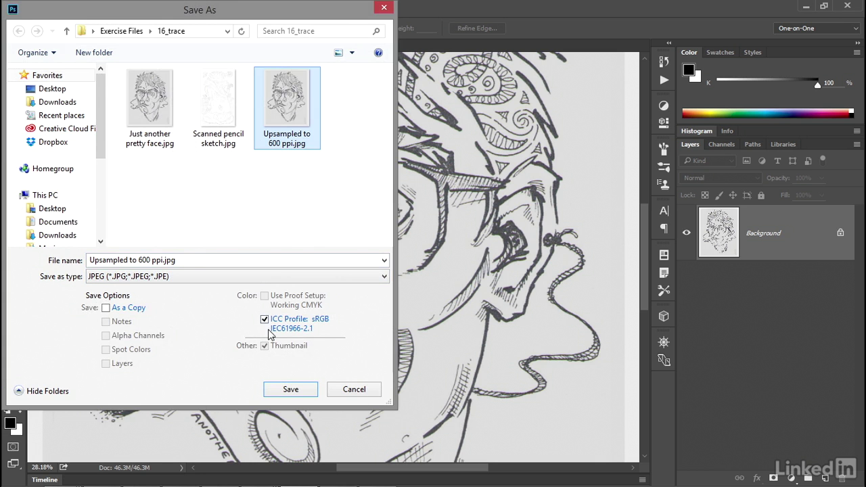
click(274, 390)
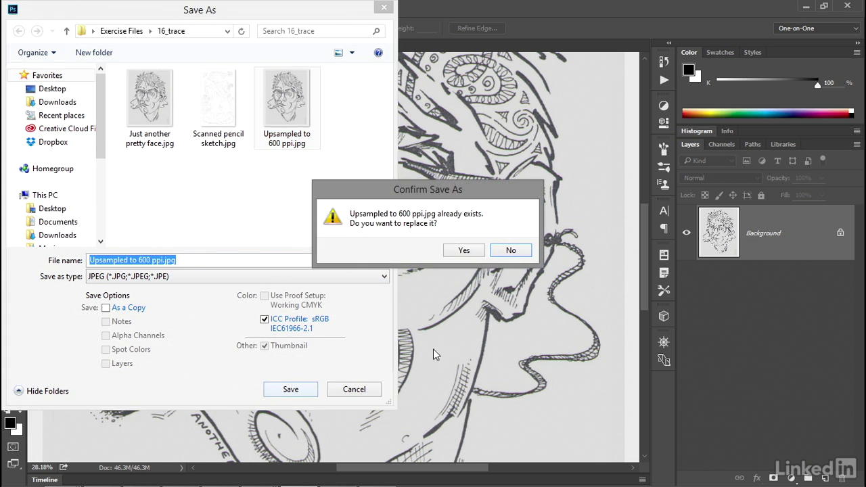
click(465, 251)
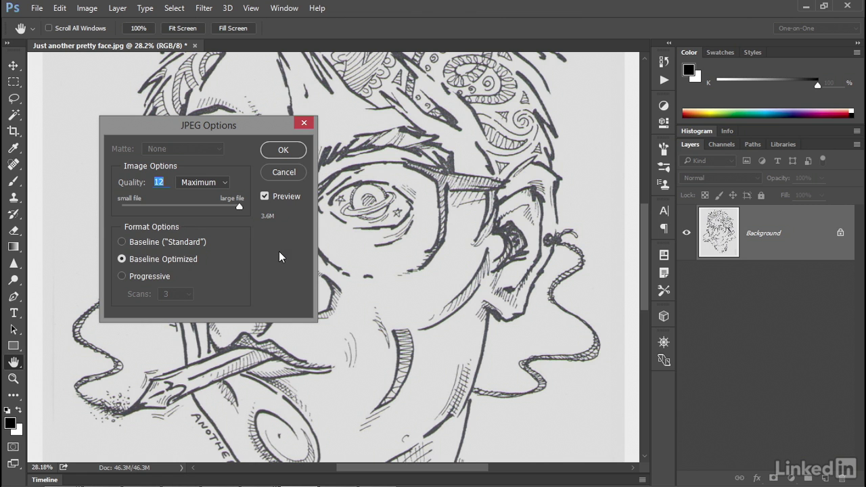
click(275, 151)
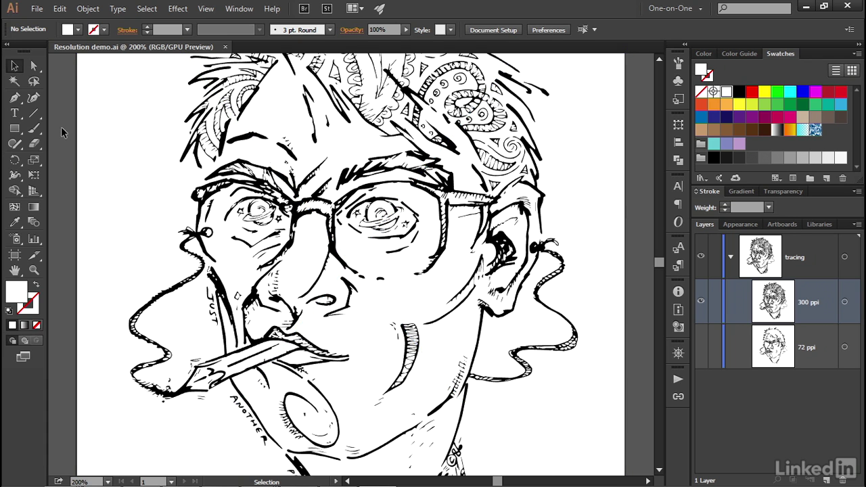
Switch to Illustrator and place Upsampled to 600 ppi.jpg as a linked image in the Resolution demo document
click(37, 9)
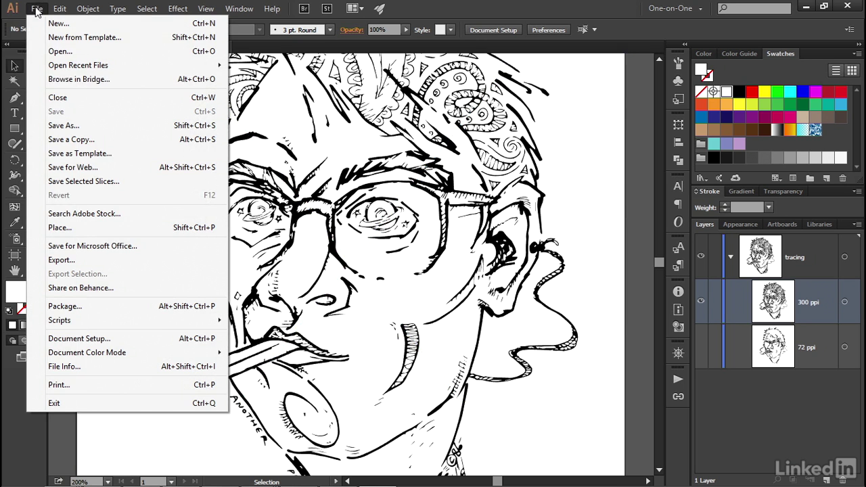
click(124, 232)
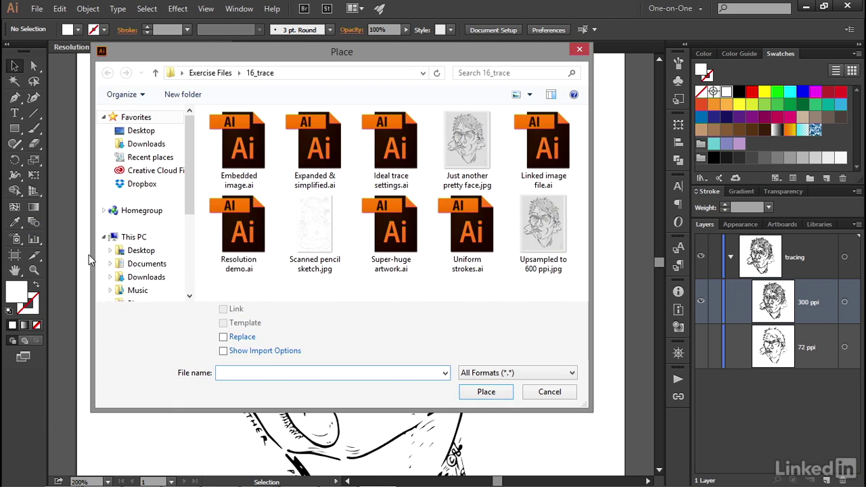
click(536, 238)
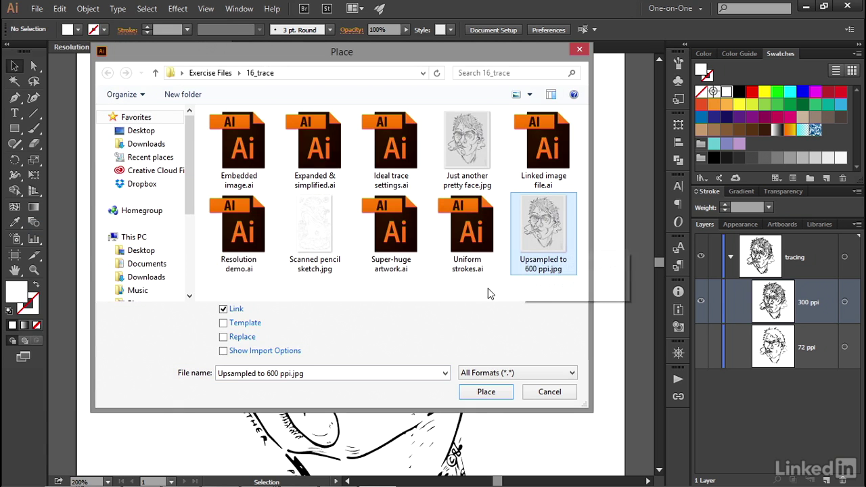
click(470, 394)
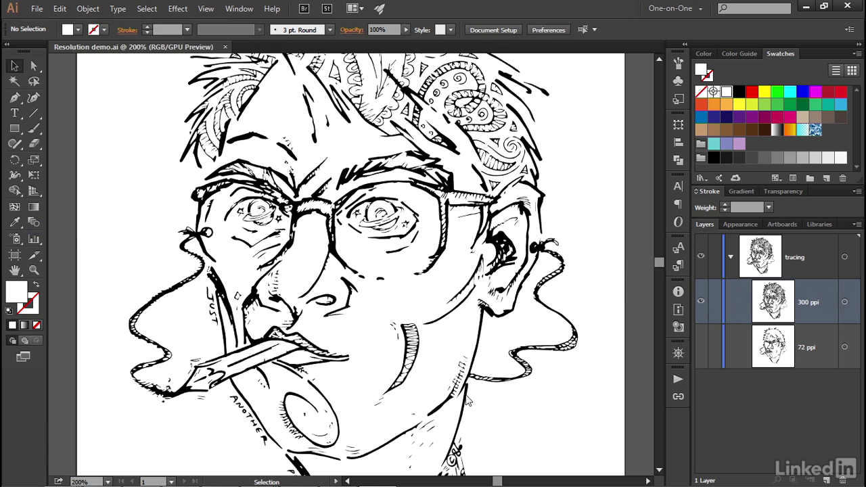
click(103, 88)
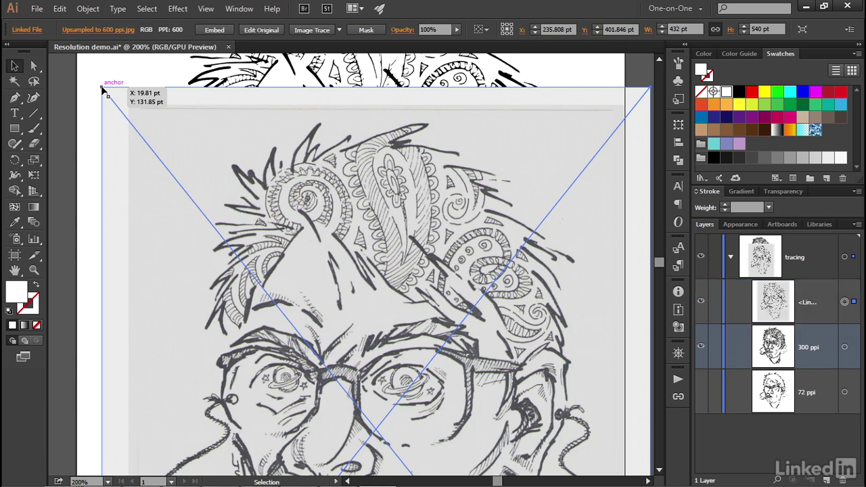
Move the placed image so it aligns exactly with the artboard, centred at X 216 pt and Y 270 pt
key(ctrl+minus)
key(ctrl+minus)
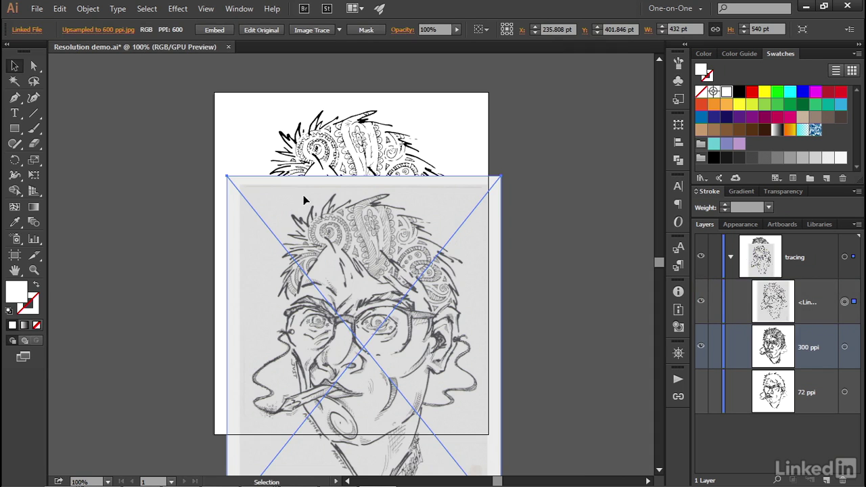
drag(303, 199, 287, 109)
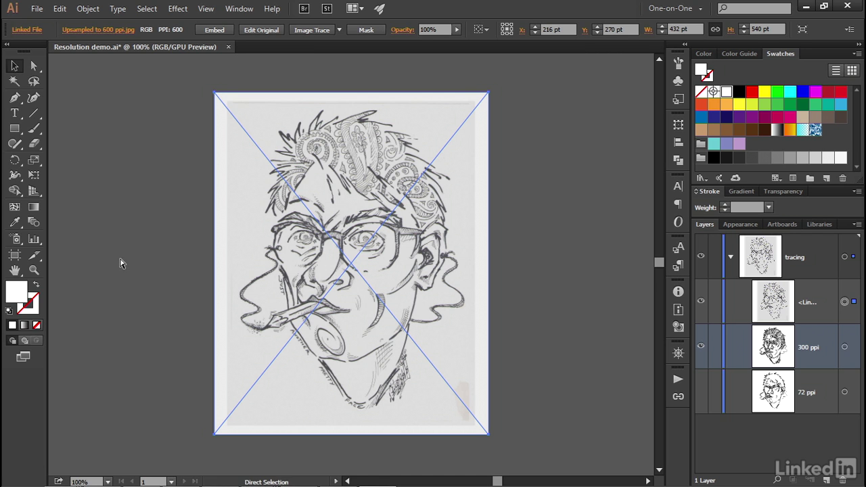
key(ctrl+0)
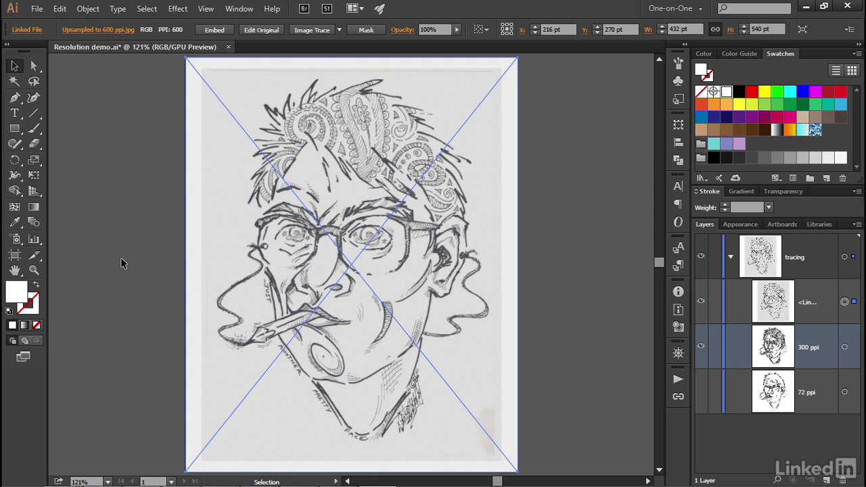
Trace the placed image with the default Image Trace settings, accepting the large image, and deselect the result
click(303, 31)
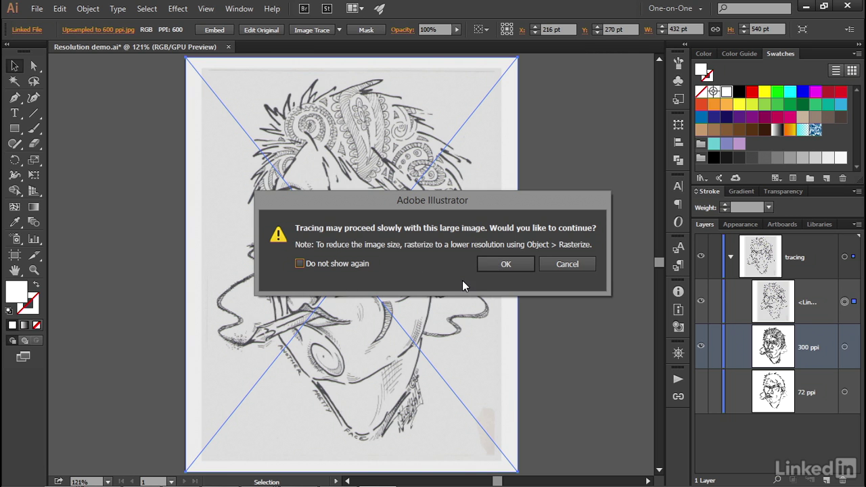
click(507, 264)
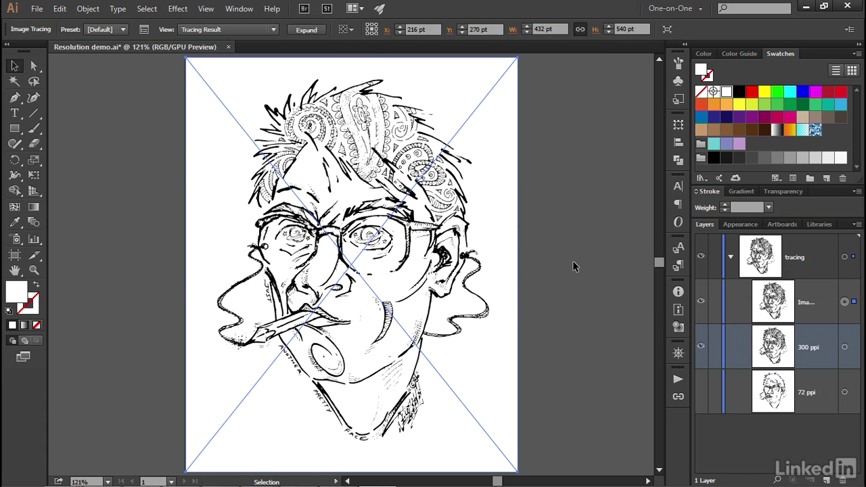
key(ctrl+plus)
key(ctrl+plus)
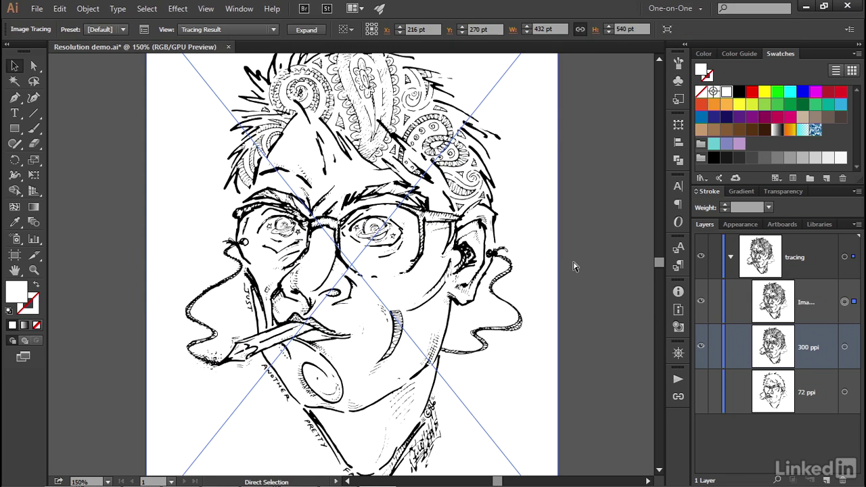
click(634, 267)
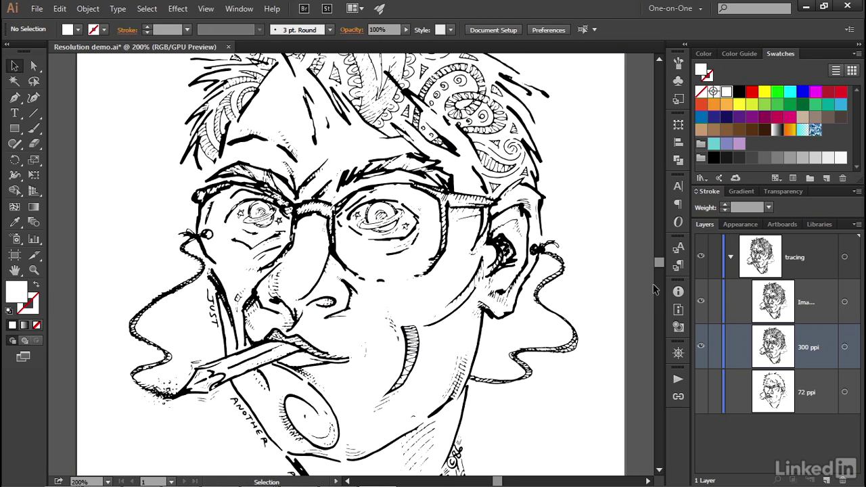
Compare the new tracing with the 300 ppi version by toggling its visibility, close up around the eyes and the chin
click(701, 304)
key(ctrl+equal)
key(ctrl+equal)
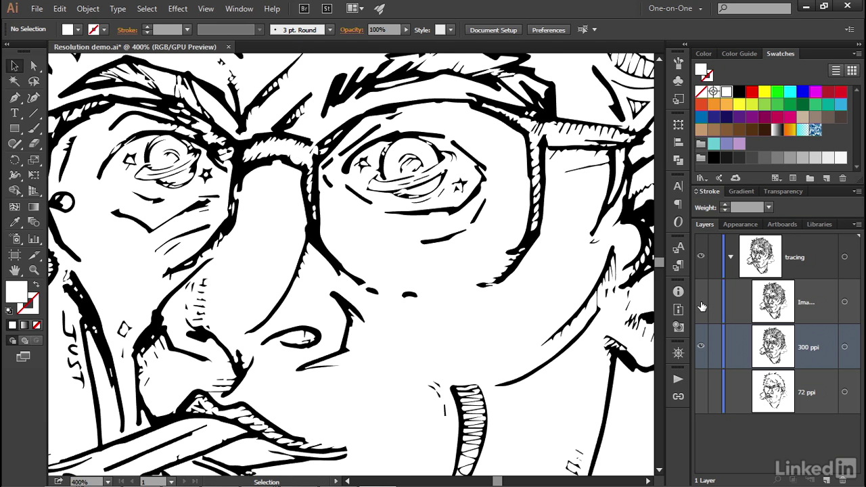
click(701, 303)
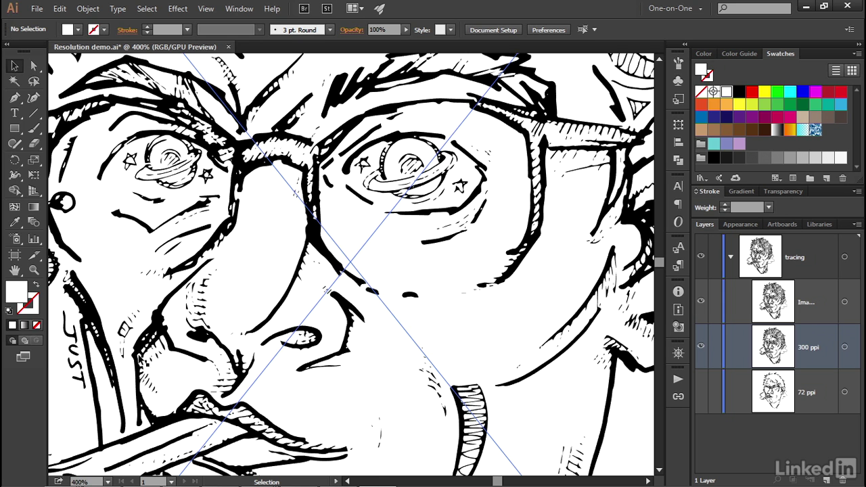
key(space)
drag(218, 421, 182, 118)
drag(205, 366, 244, 291)
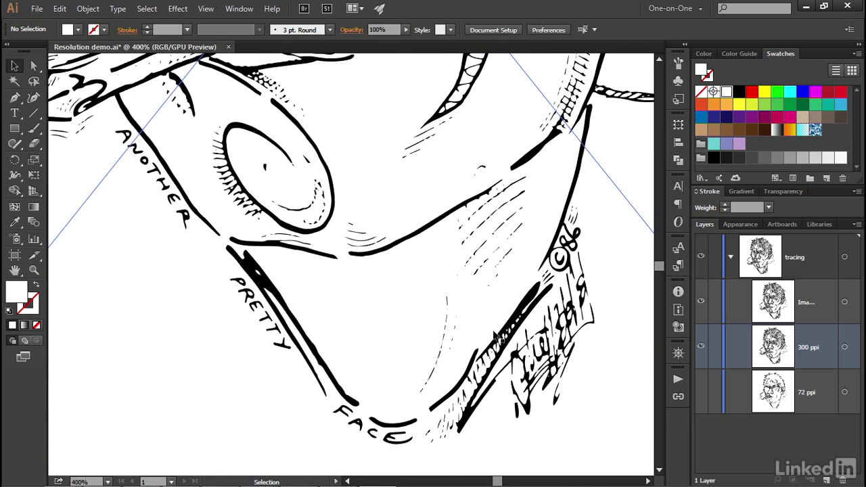
click(701, 302)
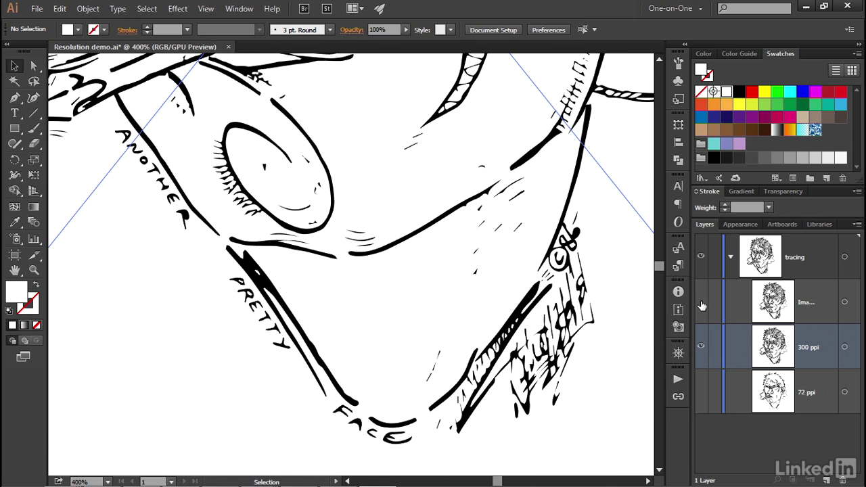
click(701, 303)
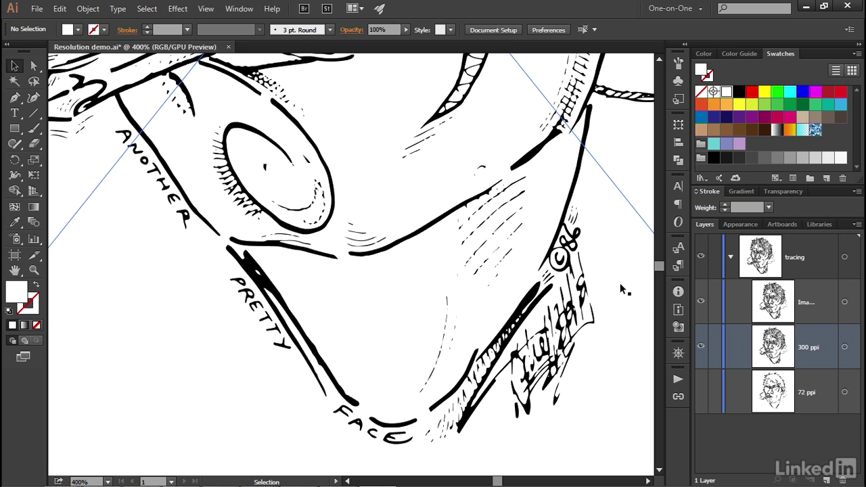
Rename the new image tracing in the layer list as 600 ppi
double_click(803, 303)
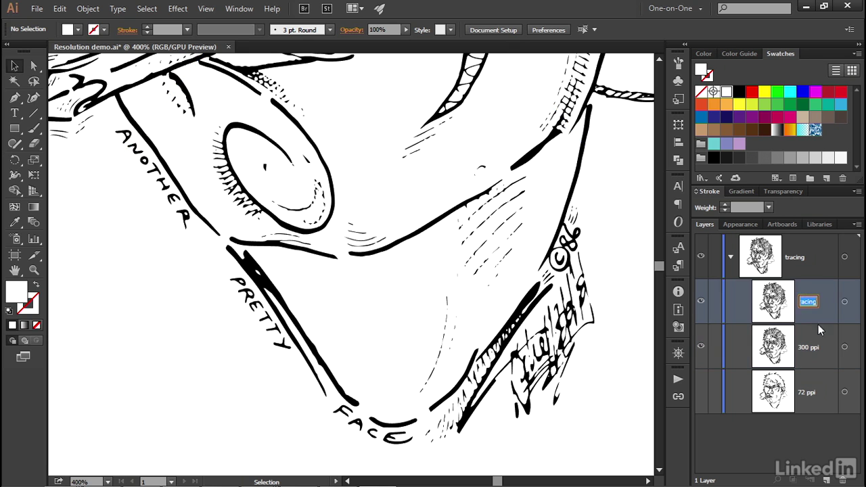
text(600)
text( pp)
text(i)
key(Return)
key(ctrl+a)
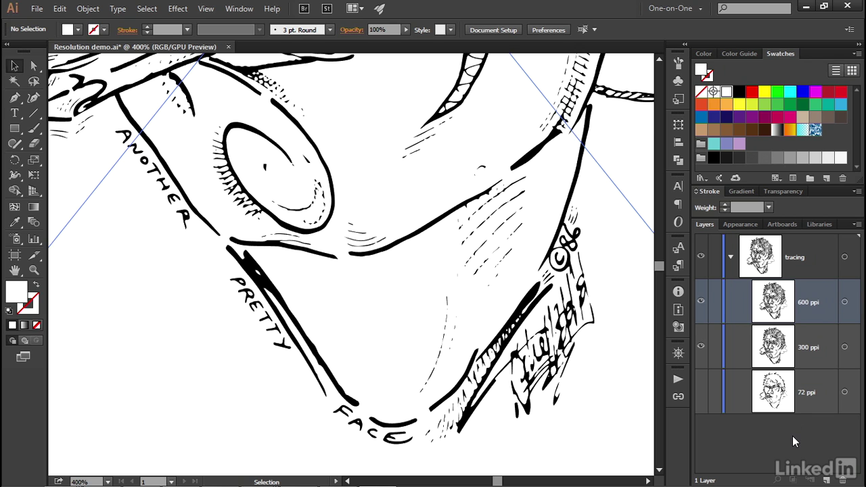